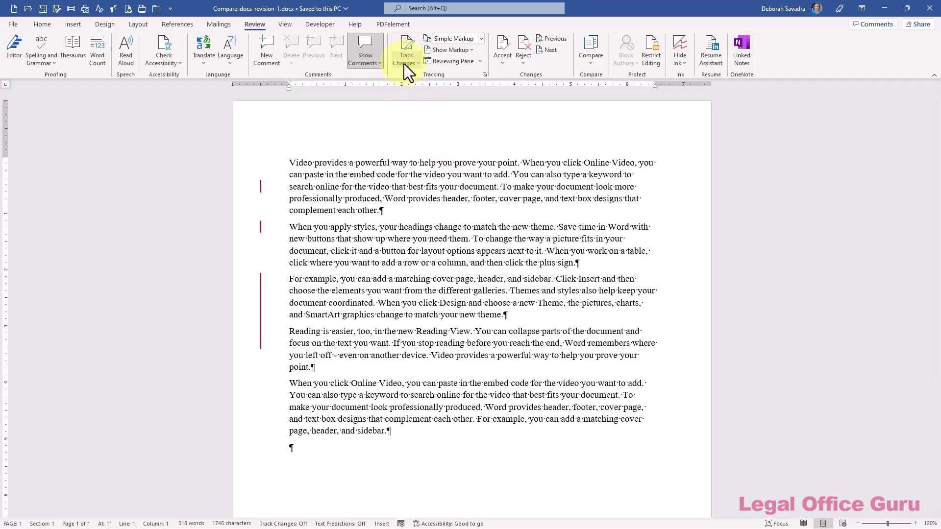
Step: Look through the Track Changes, markup view, Accept and Reject menus, leaving Simple Markup unchanged
{"action": "left_click", "coordinate": [404, 63]}
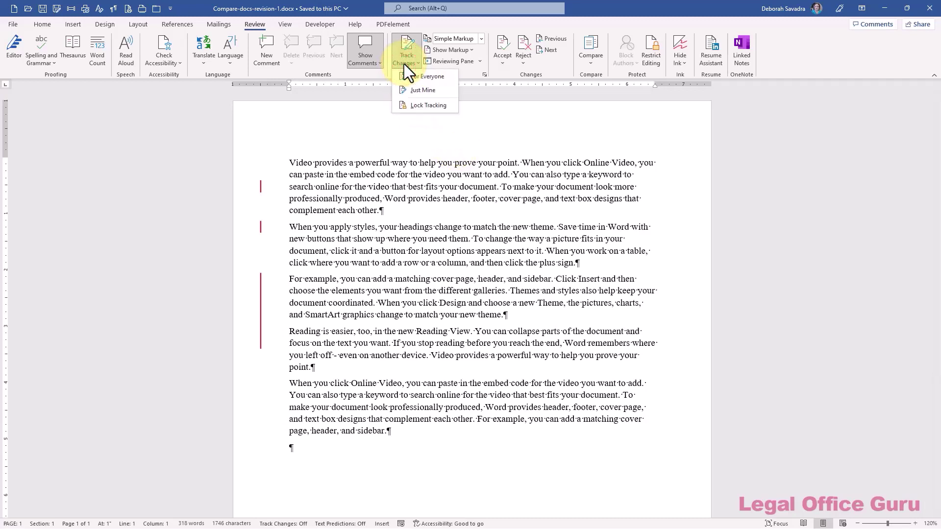
{"action": "left_click", "coordinate": [404, 64]}
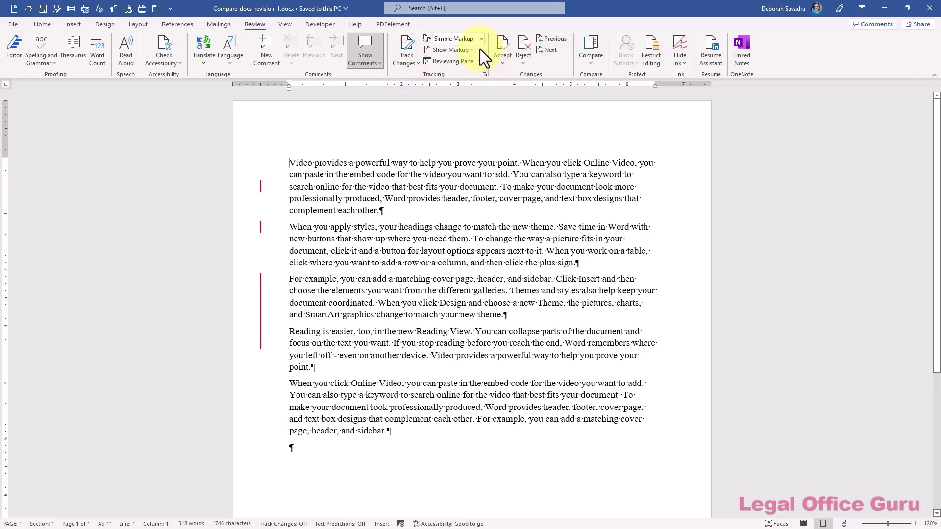
{"action": "left_click", "coordinate": [481, 39]}
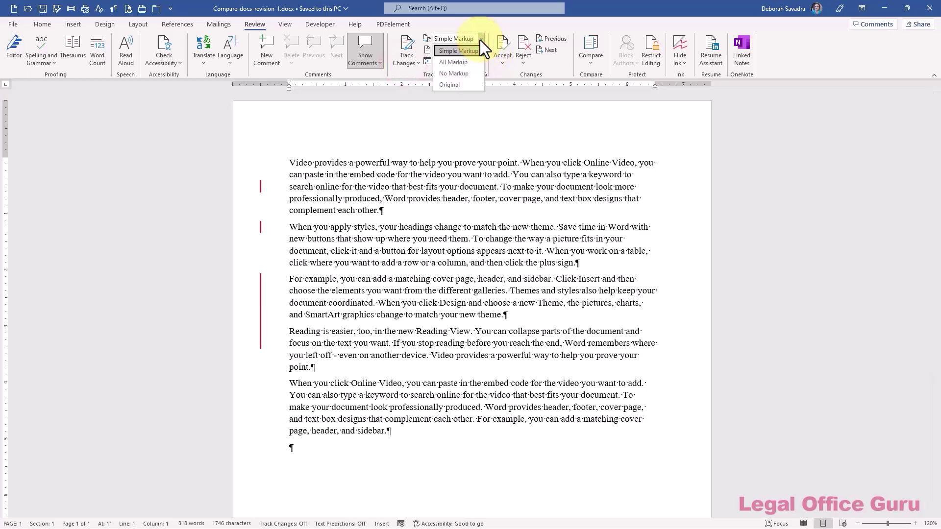
{"action": "left_click", "coordinate": [480, 39]}
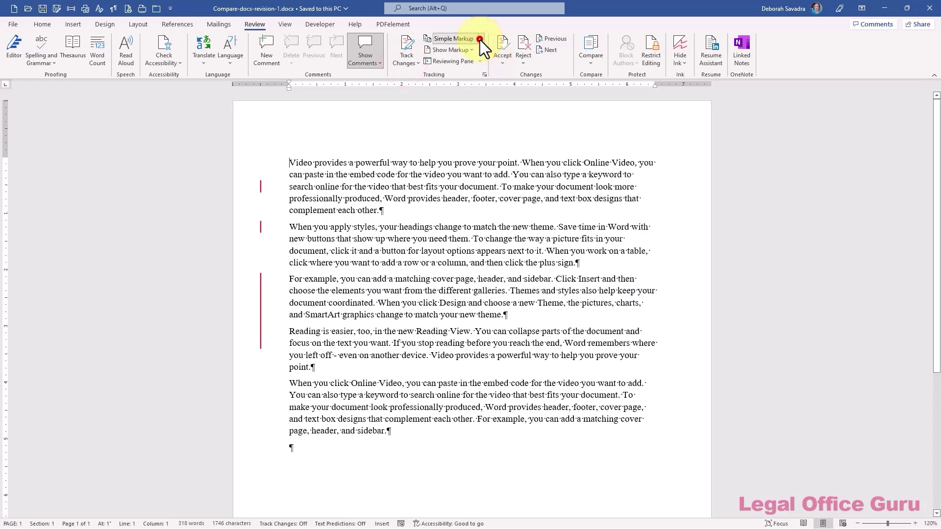
{"action": "left_click", "coordinate": [501, 64]}
{"action": "left_click", "coordinate": [501, 63]}
{"action": "left_click", "coordinate": [521, 63]}
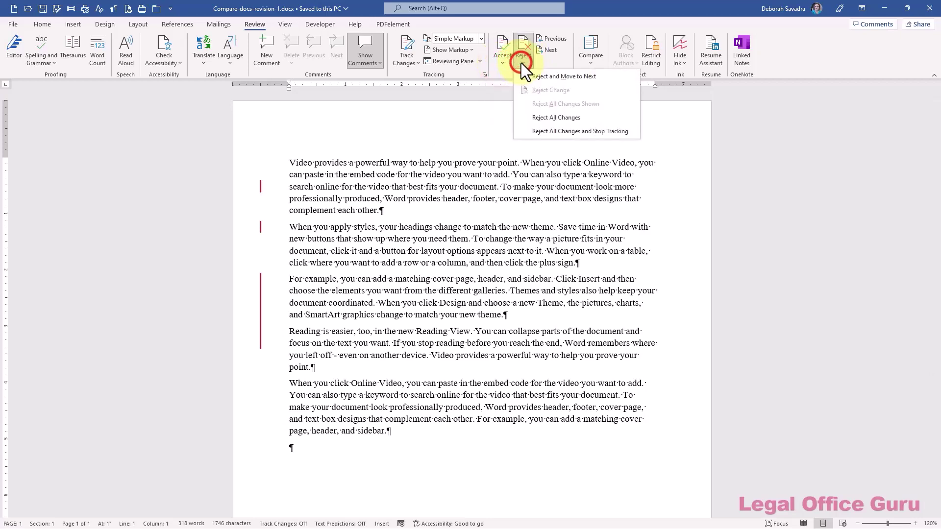
{"action": "left_click", "coordinate": [522, 63]}
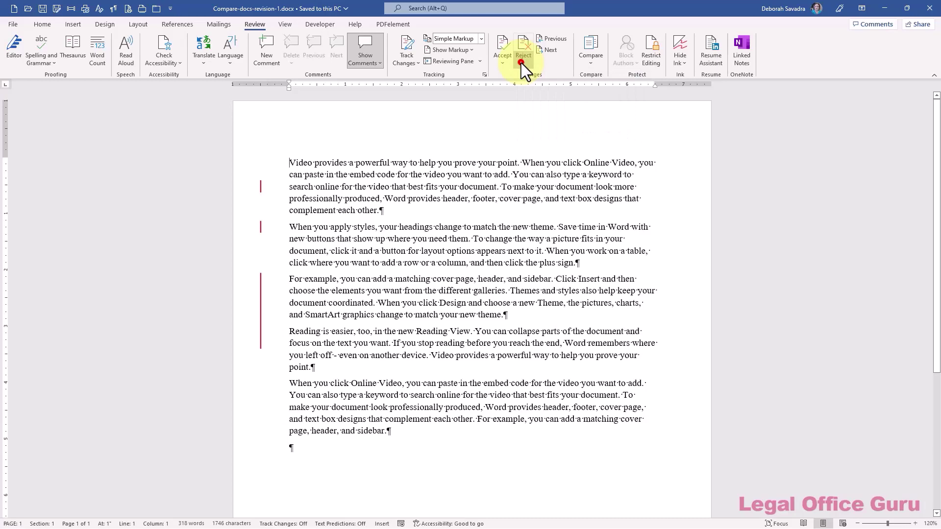
Step: Show all markup inline, hide it again, and bring up the Compare options
{"action": "left_click", "coordinate": [260, 187]}
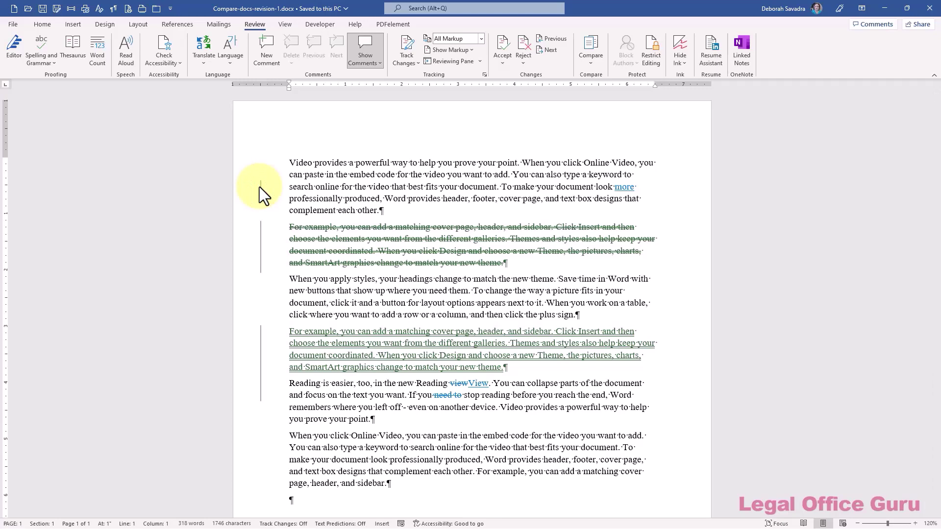
{"action": "left_click", "coordinate": [260, 186]}
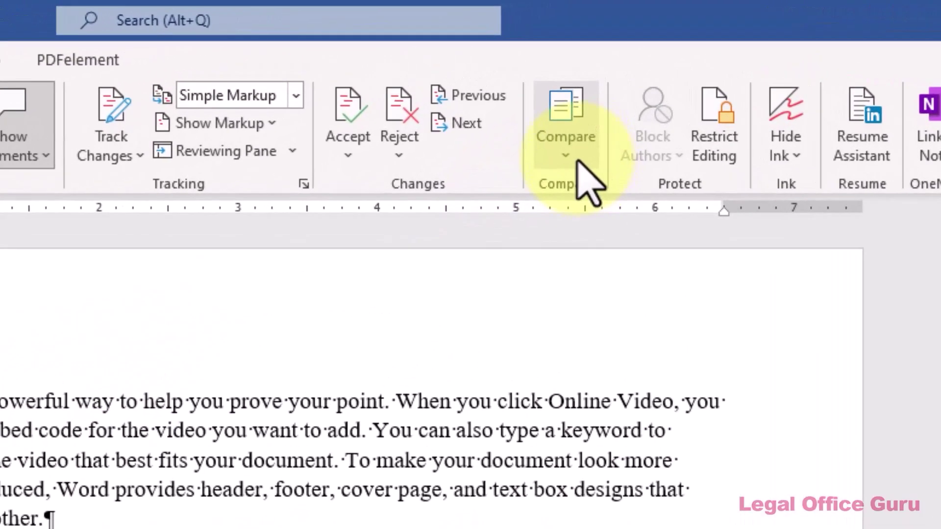
{"action": "left_click", "coordinate": [582, 129]}
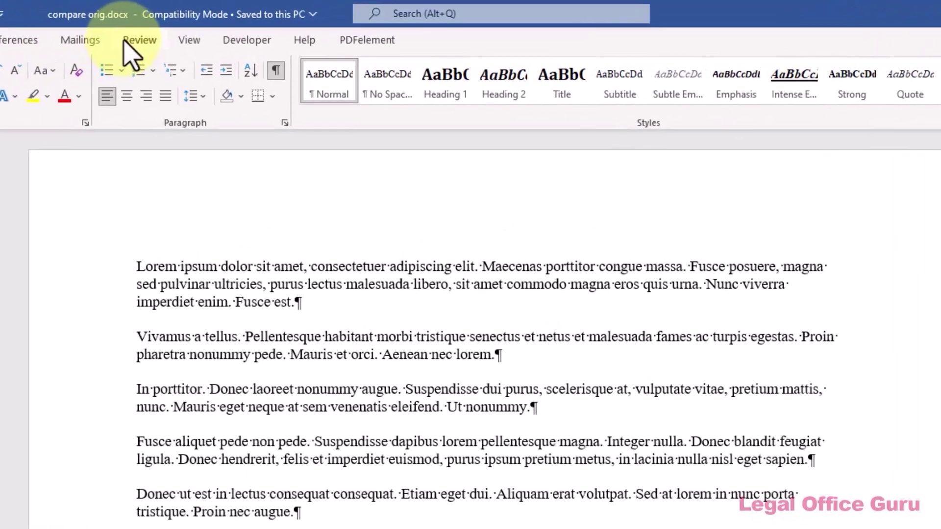
Step: Set up a comparison of compare orig.docx (original) against compare changed.docx (revised)
{"action": "left_click", "coordinate": [246, 24]}
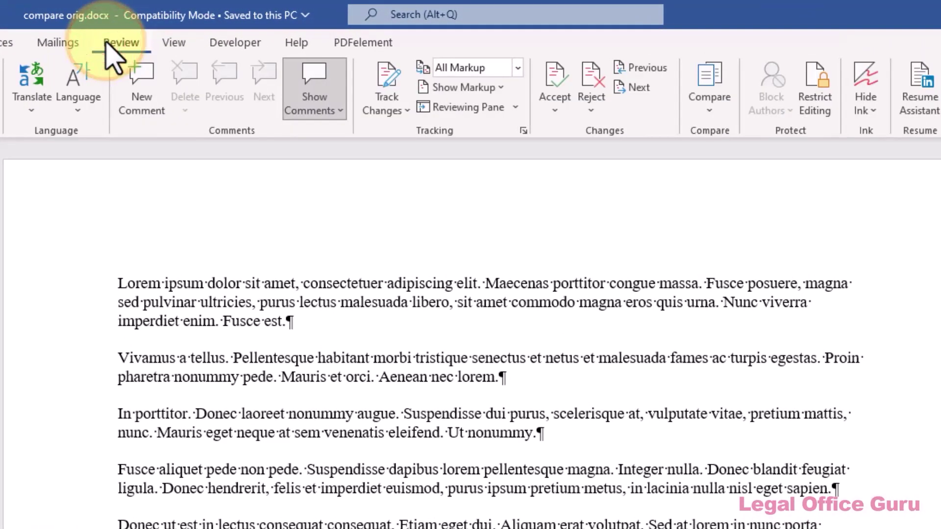
{"action": "left_click", "coordinate": [716, 126]}
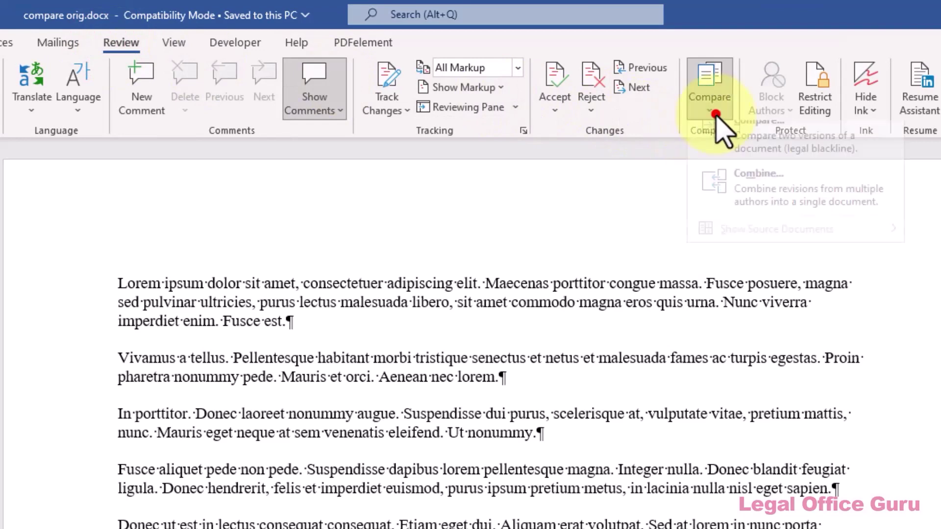
{"action": "left_click", "coordinate": [738, 147]}
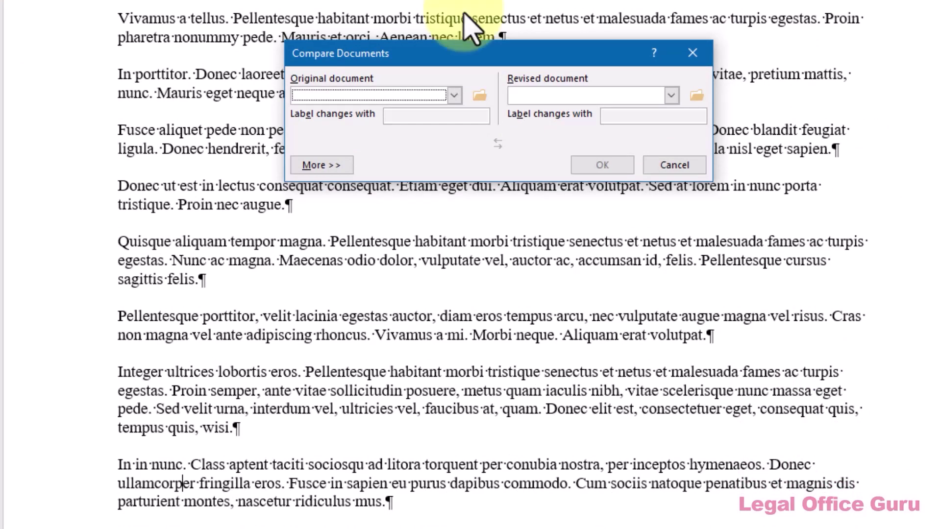
{"action": "left_click", "coordinate": [454, 96]}
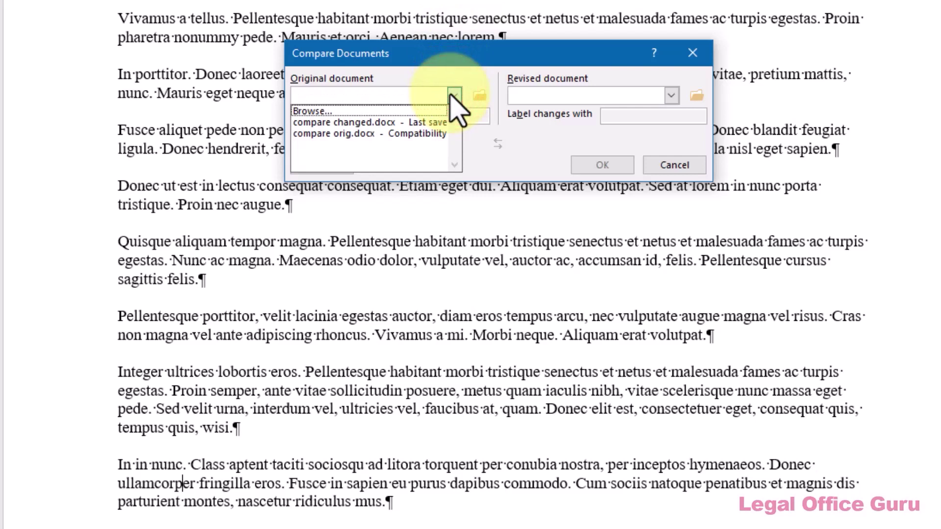
{"action": "left_click", "coordinate": [420, 134]}
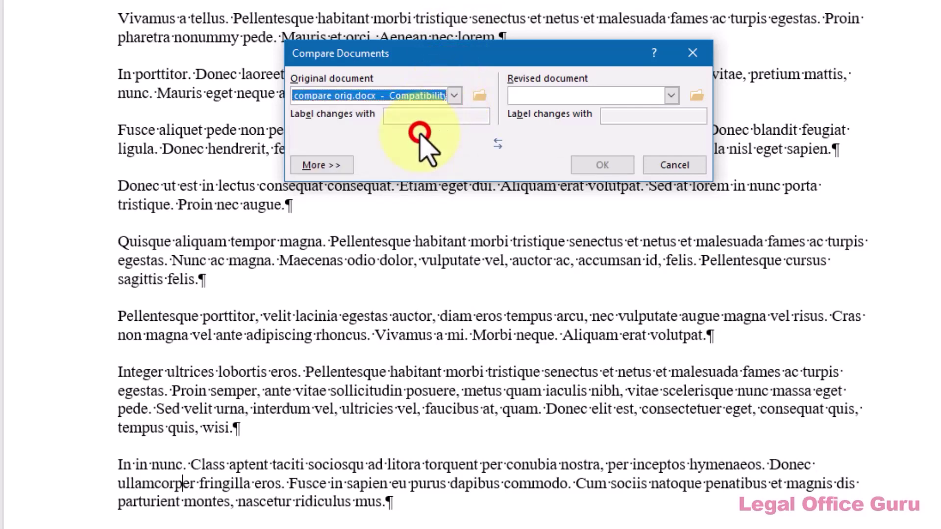
{"action": "left_click", "coordinate": [671, 96]}
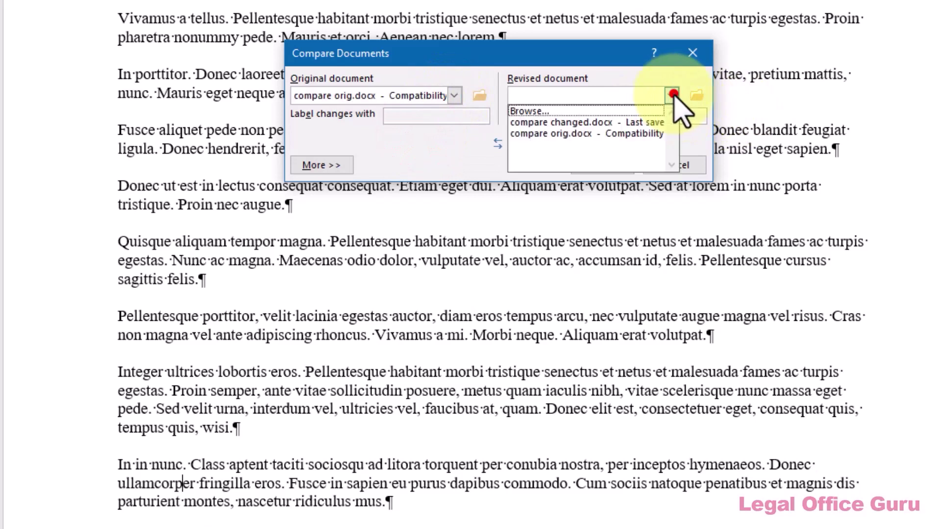
{"action": "left_click", "coordinate": [644, 120]}
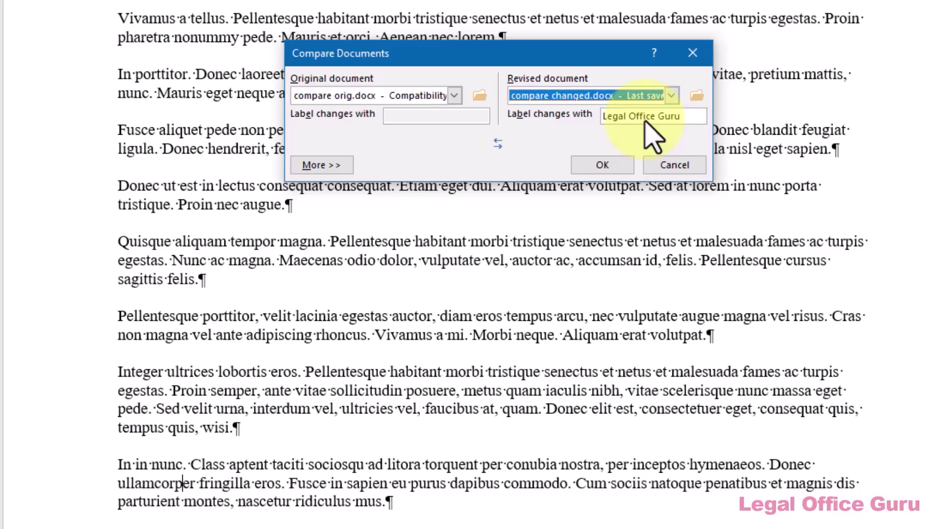
Step: Expand the Compare Documents settings, which show word-level changes in a new document
{"action": "left_click", "coordinate": [345, 170]}
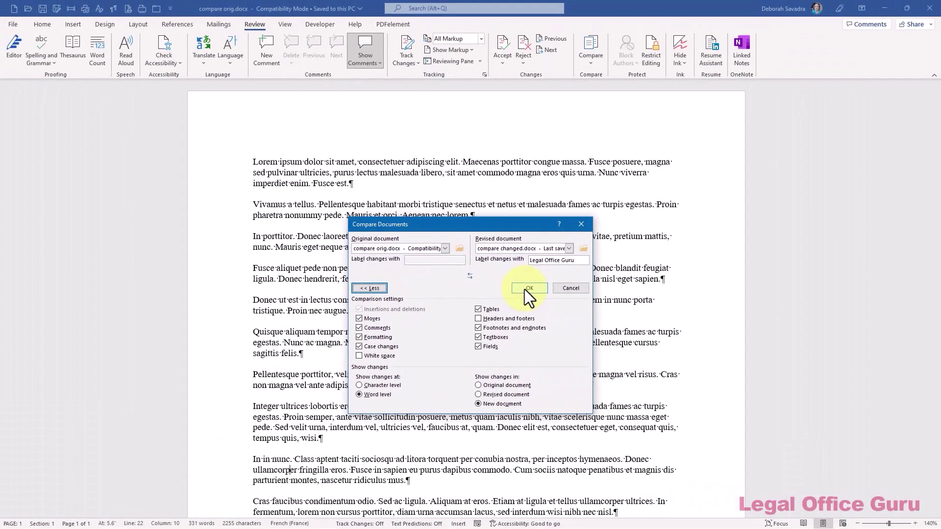
Step: Run the comparison to produce Compare Result 13 listing 9 revisions
{"action": "left_click", "coordinate": [524, 289]}
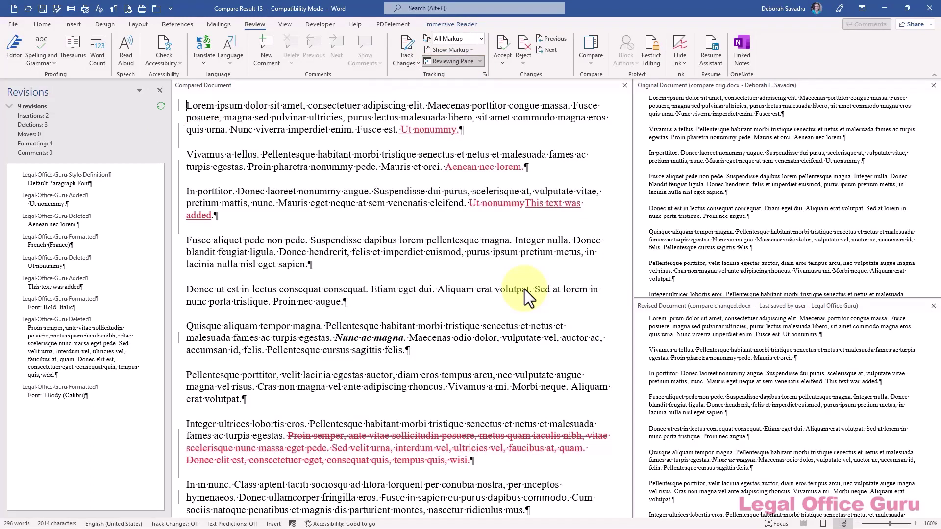
Step: Switch the Reviewing Pane to horizontal, then close it
{"action": "left_click", "coordinate": [481, 61]}
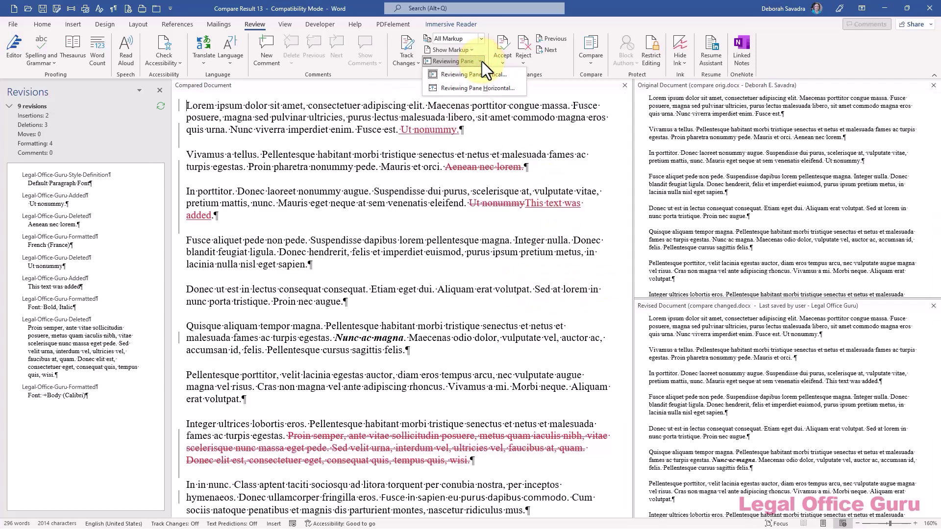
{"action": "left_click", "coordinate": [483, 88]}
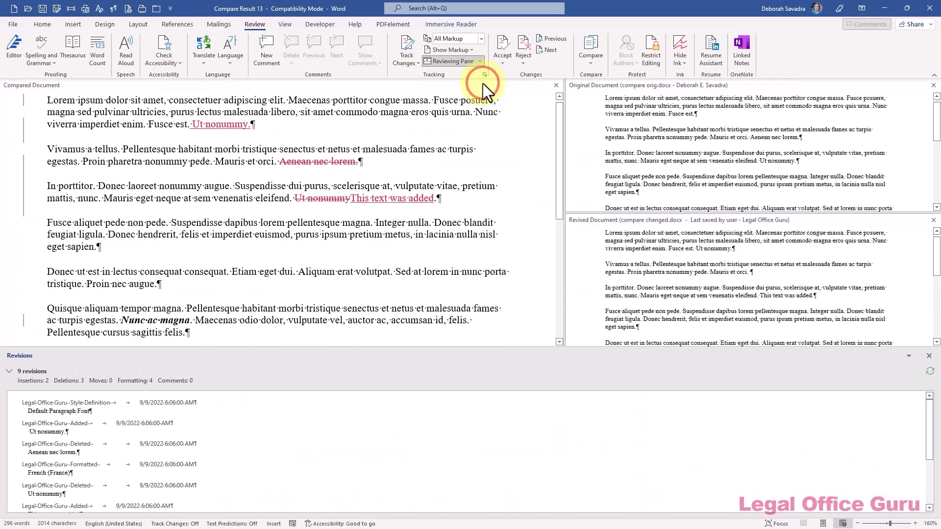
{"action": "left_click", "coordinate": [464, 64]}
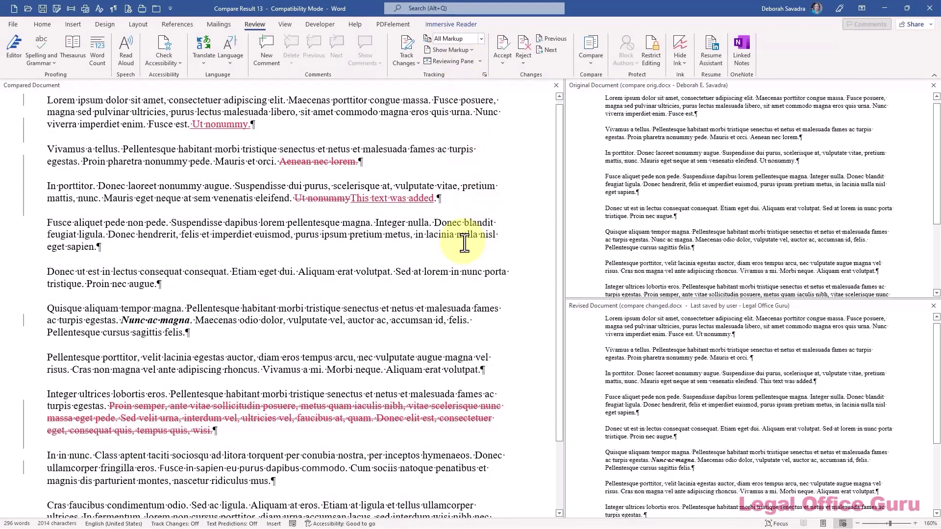
{"action": "scroll", "coordinate": [464, 241], "scroll_direction": "down", "scroll_amount": 3}
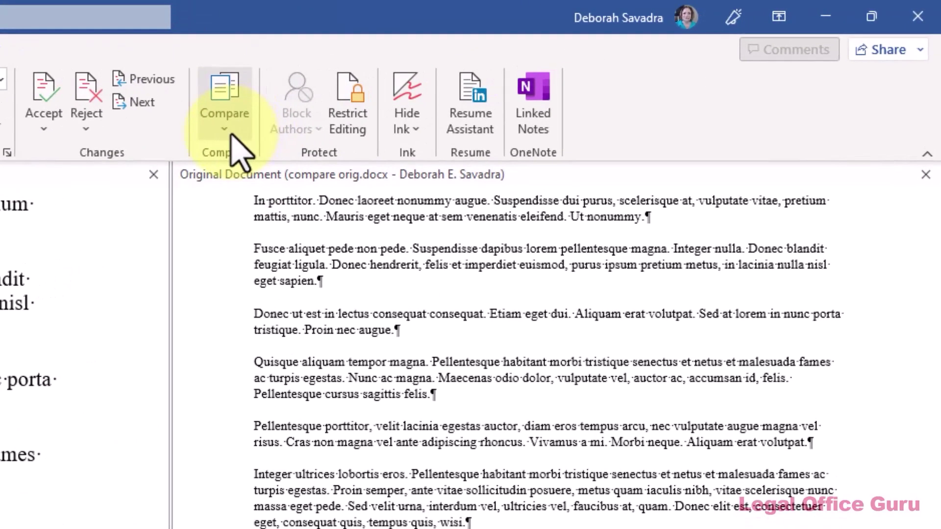
{"action": "left_click", "coordinate": [230, 136]}
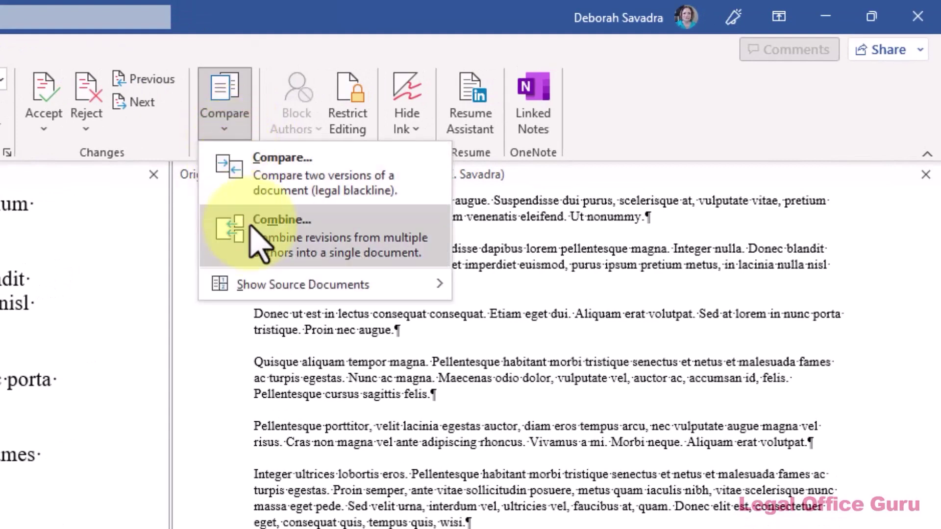
{"action": "mouse_move", "coordinate": [254, 289]}
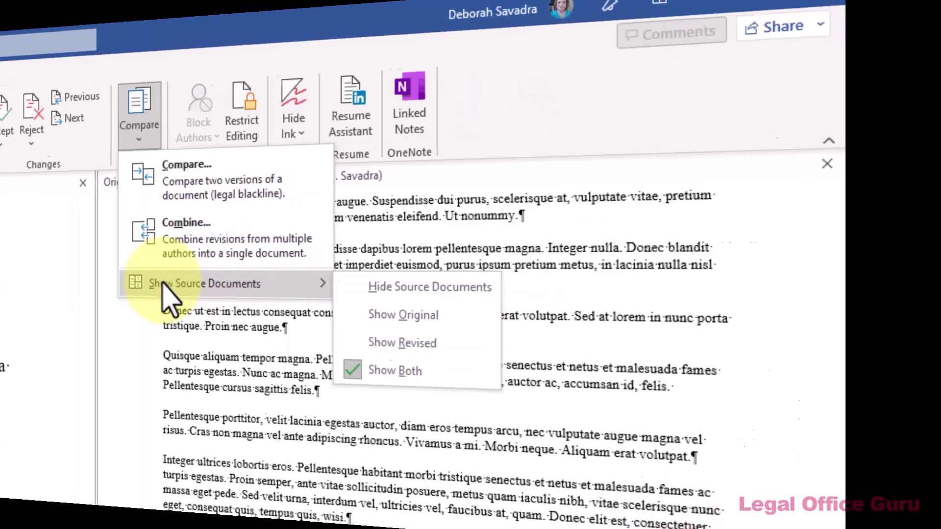
{"action": "key", "text": "Escape"}
{"action": "key", "text": "Escape"}
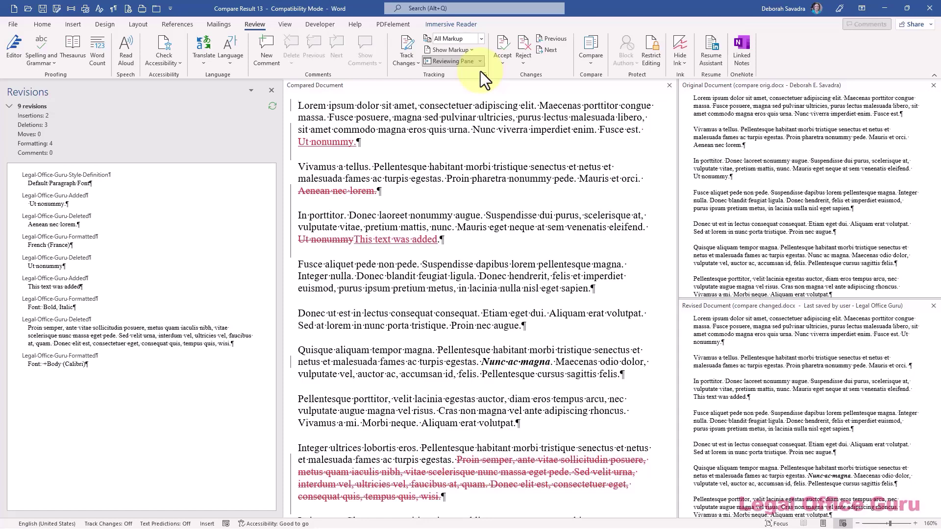
Step: Close the Revisions pane and the Original and Revised document panes
{"action": "left_click", "coordinate": [271, 90]}
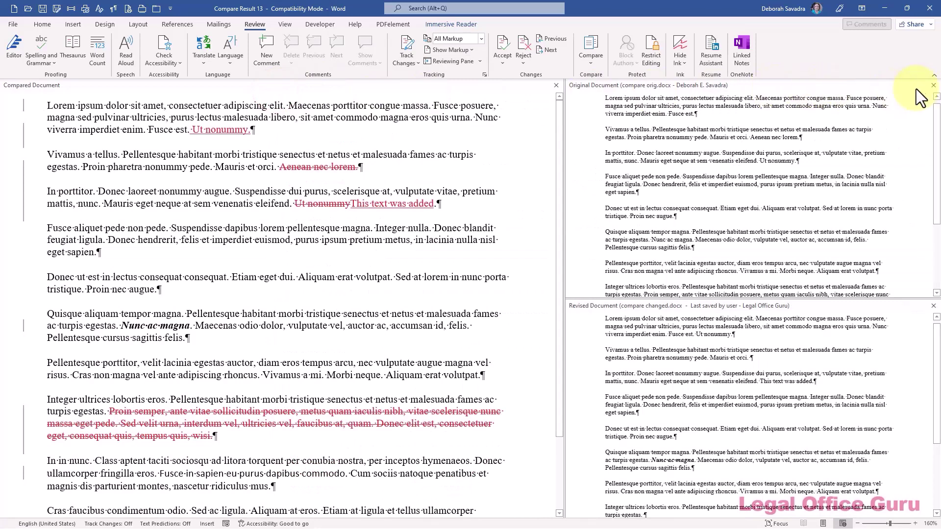
{"action": "left_click", "coordinate": [933, 85]}
{"action": "left_click", "coordinate": [933, 85]}
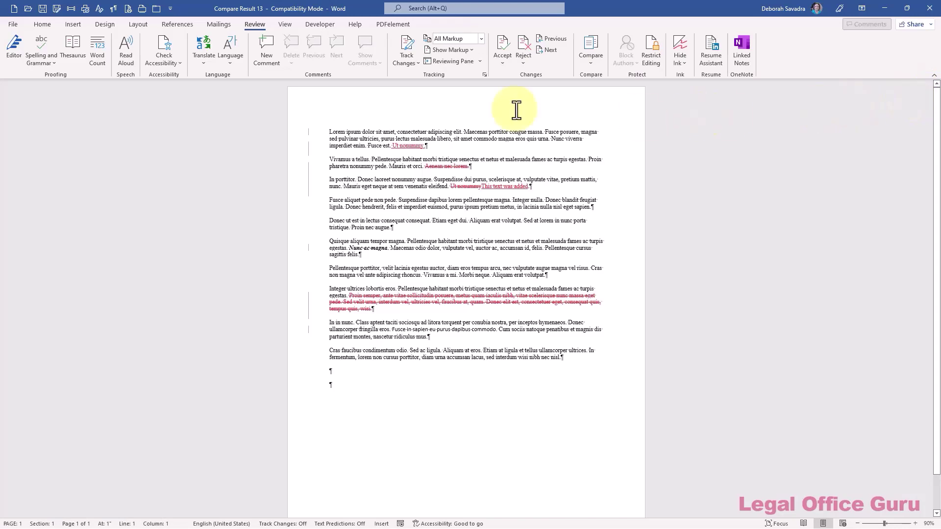
Step: Bring up the Save As locations for Compare Result 13
{"action": "left_click", "coordinate": [10, 24]}
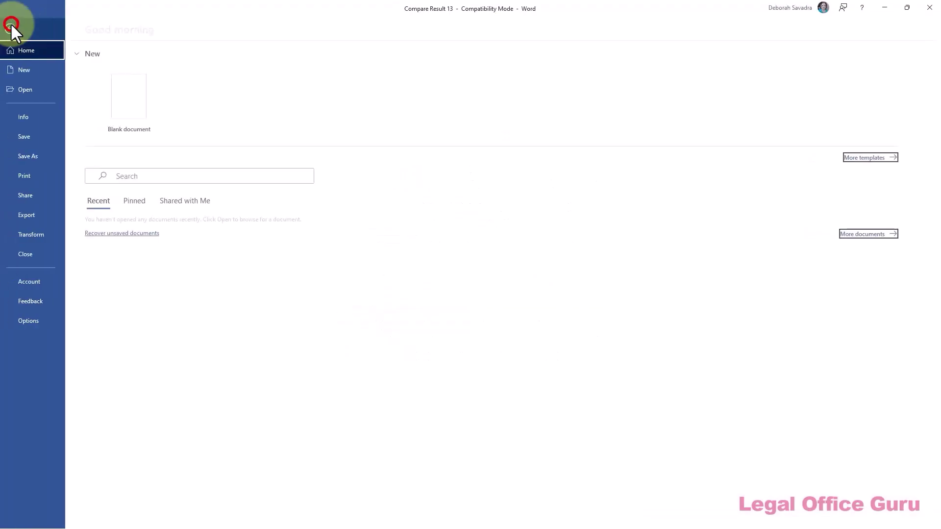
{"action": "left_click", "coordinate": [36, 155]}
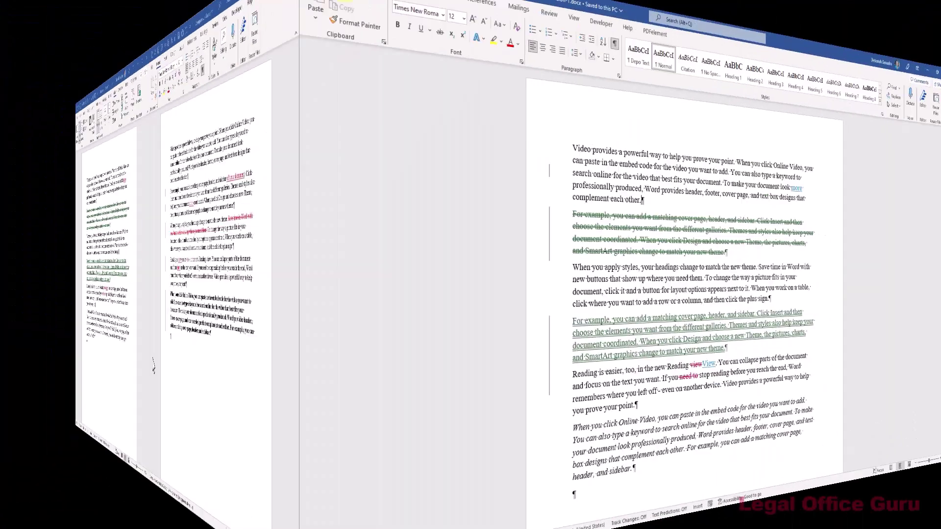
Step: Open the Combine Documents dialog from the Review tab's Compare menu
{"action": "left_click", "coordinate": [39, 24]}
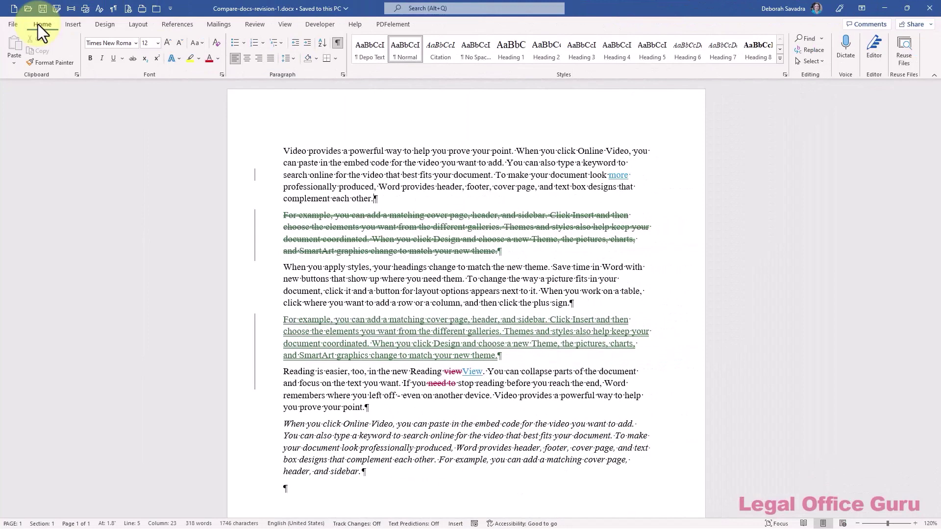
{"action": "left_click", "coordinate": [255, 24]}
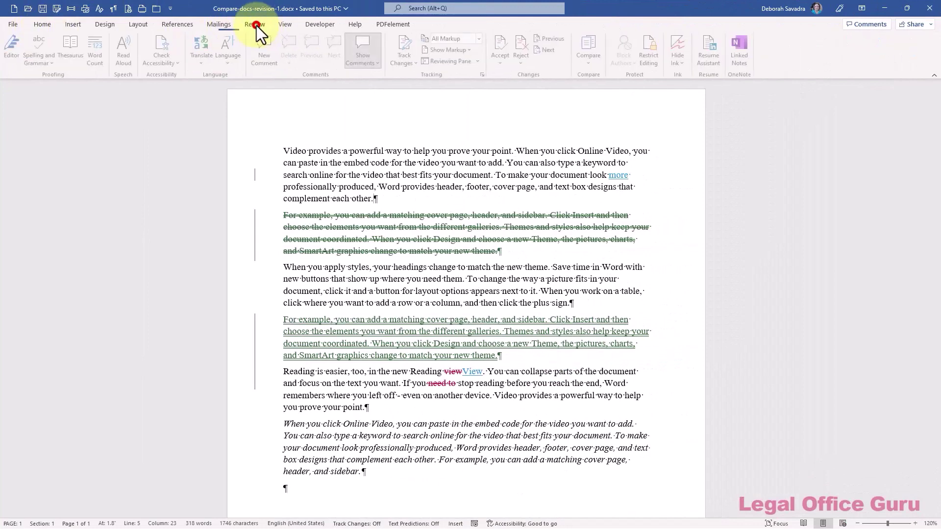
{"action": "left_click", "coordinate": [592, 63]}
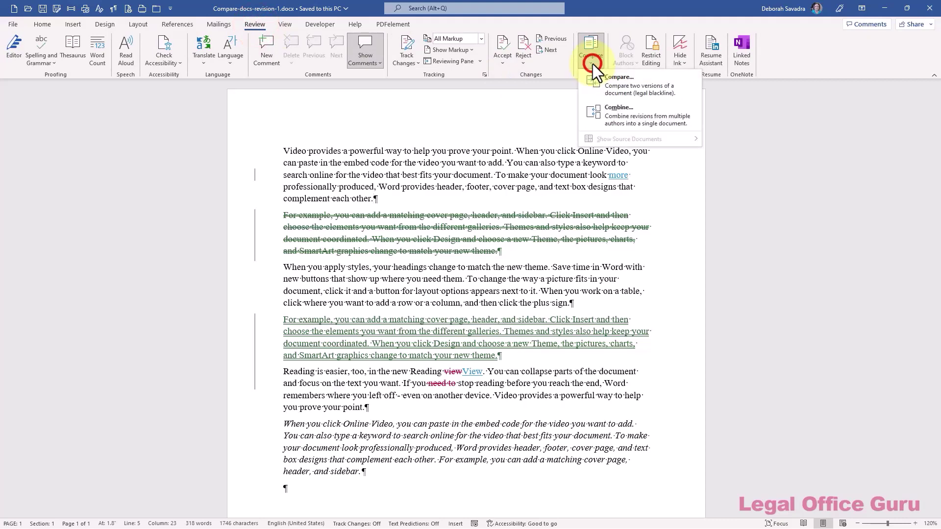
{"action": "left_click", "coordinate": [650, 110]}
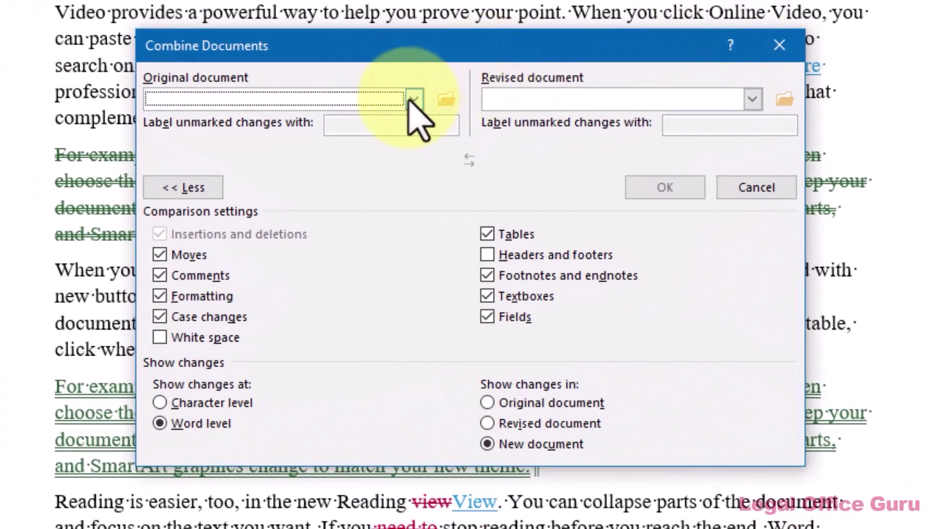
Step: Pick Compare-docs-revision-1.docx as original and Compare-docs-revision-2.docx as revised
{"action": "left_click", "coordinate": [413, 100]}
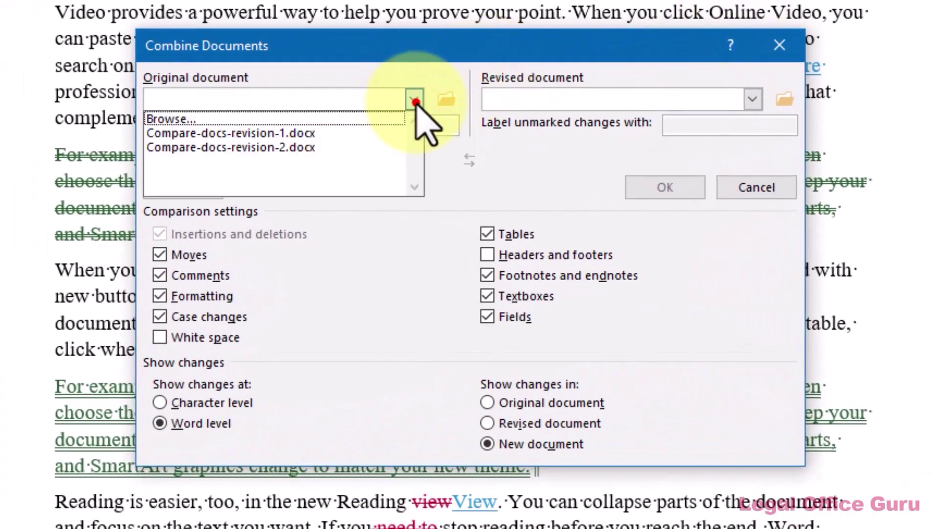
{"action": "left_click", "coordinate": [347, 134]}
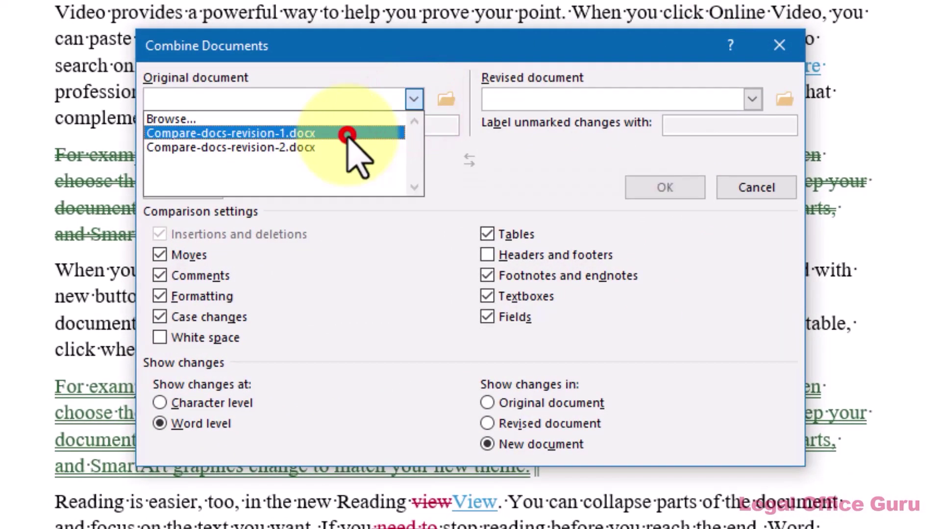
{"action": "left_click", "coordinate": [752, 100]}
{"action": "left_click", "coordinate": [696, 147]}
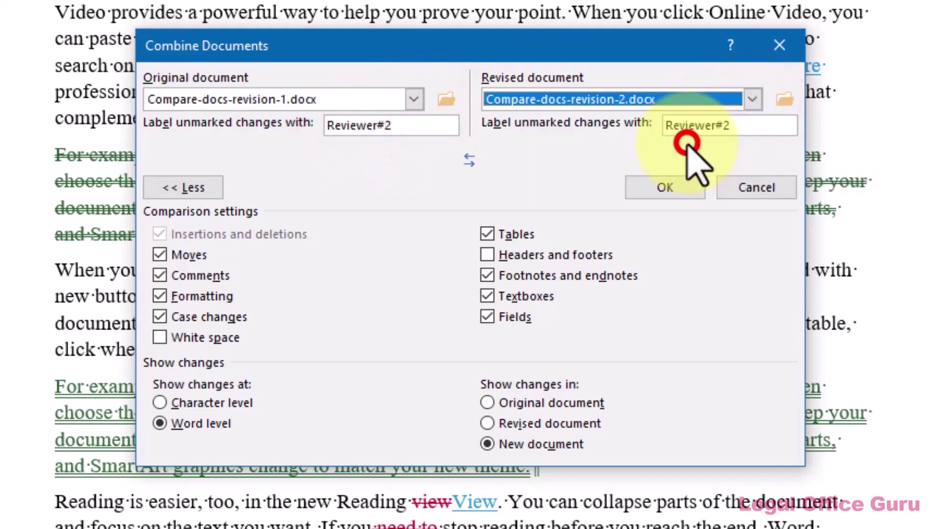
Step: Label the unmarked changes 'Author 1' for the original and 'Author 2' for the revised
{"action": "left_click", "coordinate": [403, 125]}
{"action": "left_click_drag", "start_coordinate": [394, 125], "coordinate": [300, 120]}
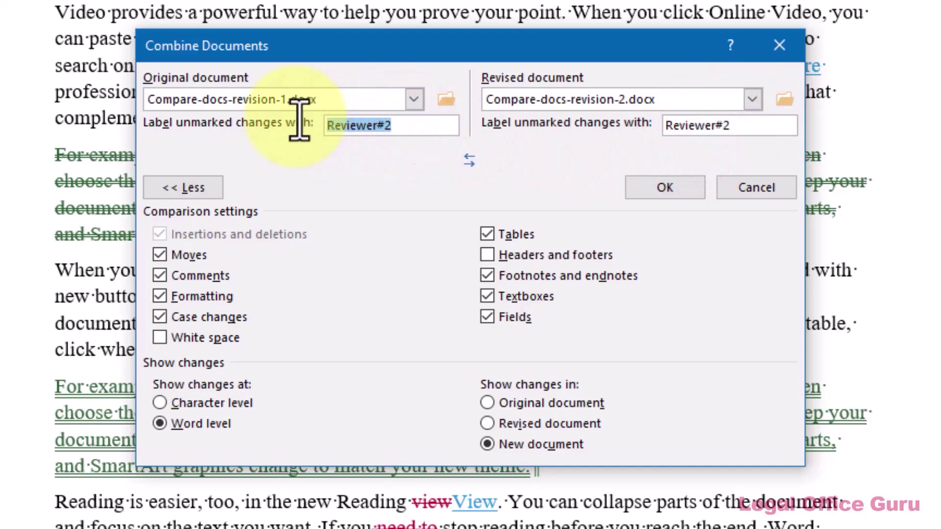
{"action": "type", "text": "Author "}
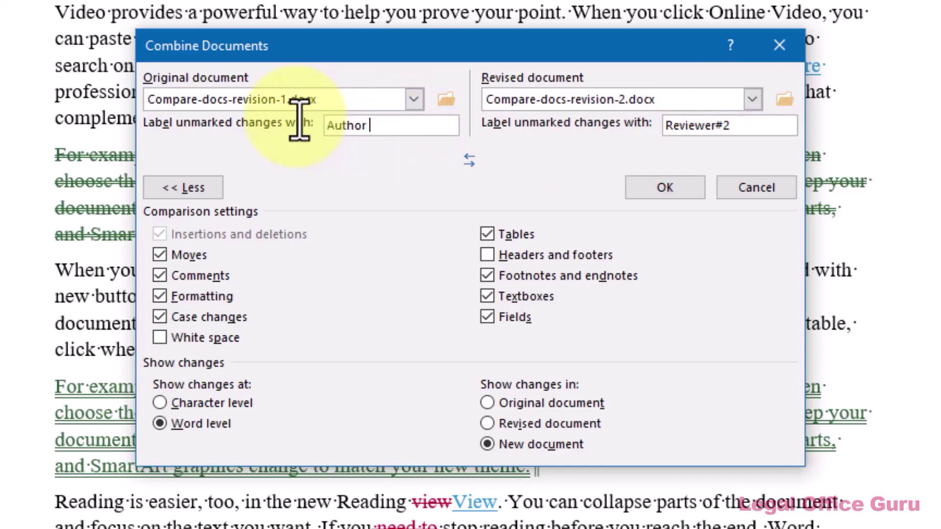
{"action": "type", "text": "1"}
{"action": "key", "text": "Tab"}
{"action": "key", "text": "Tab"}
{"action": "key", "text": "Tab"}
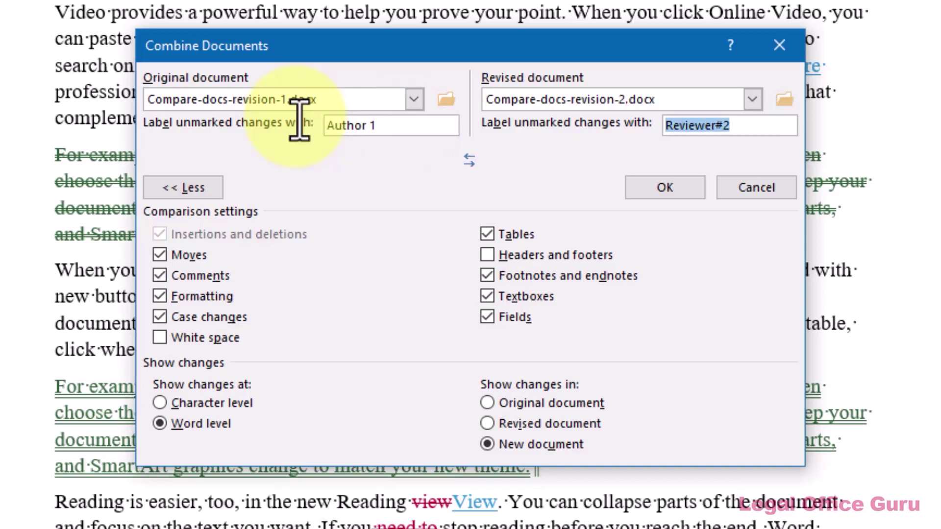
{"action": "type", "text": "Author 2"}
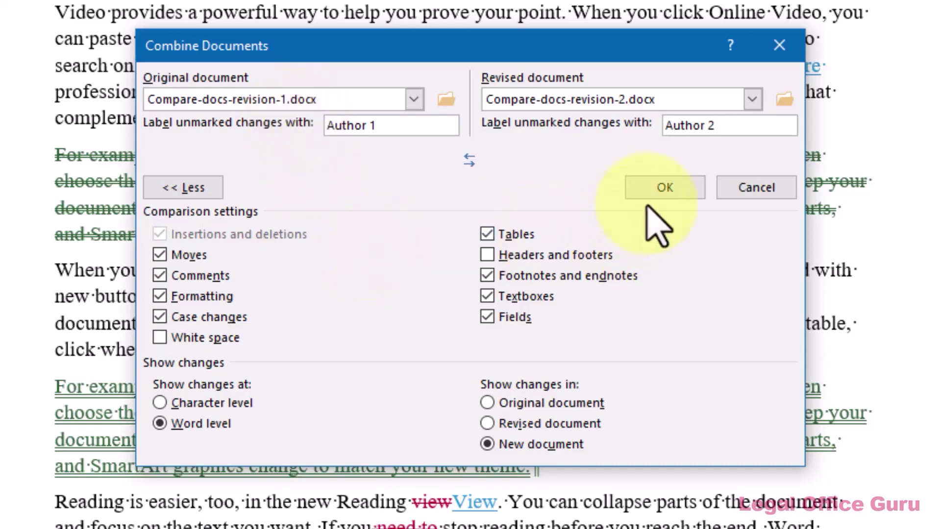
Step: Combine the documents, keeping the first document's formatting, producing Combine Result 4 with 14 revisions
{"action": "left_click", "coordinate": [656, 193]}
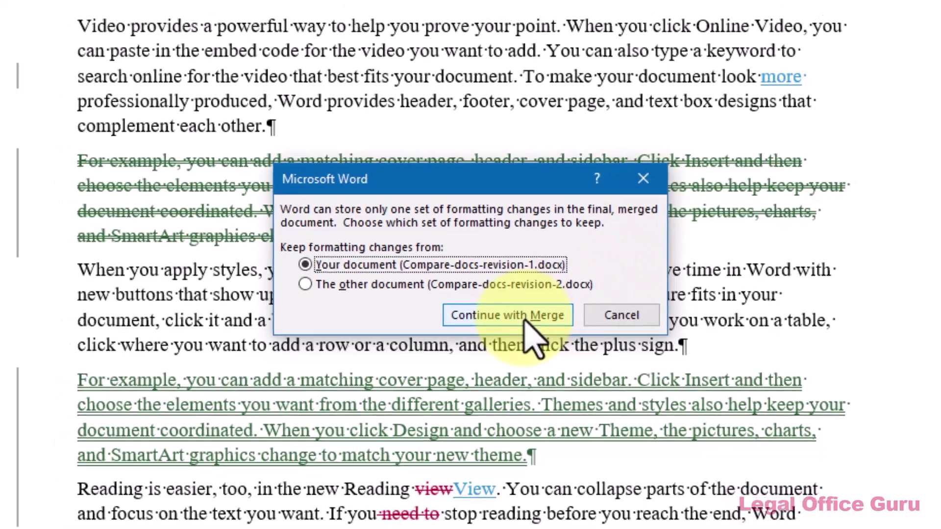
{"action": "left_click", "coordinate": [529, 325]}
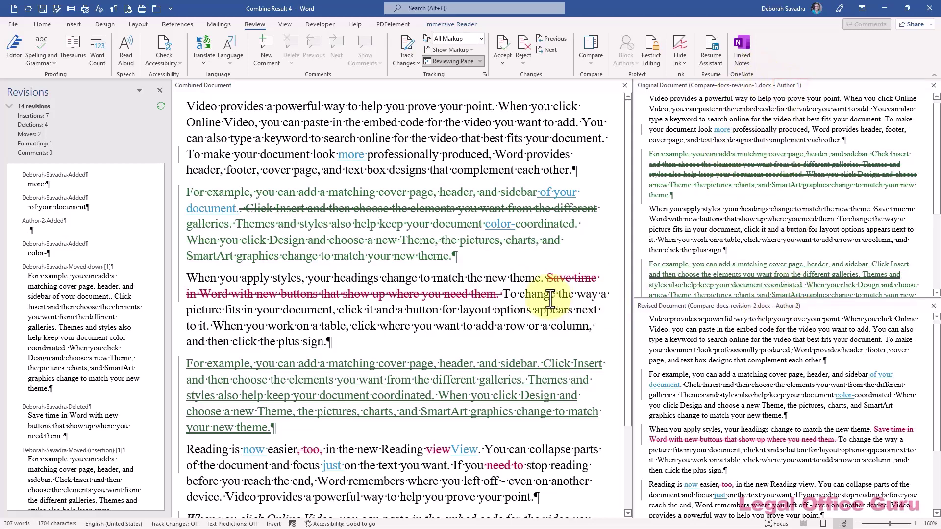
{"action": "scroll", "coordinate": [515, 273], "scroll_direction": "down", "scroll_amount": 3}
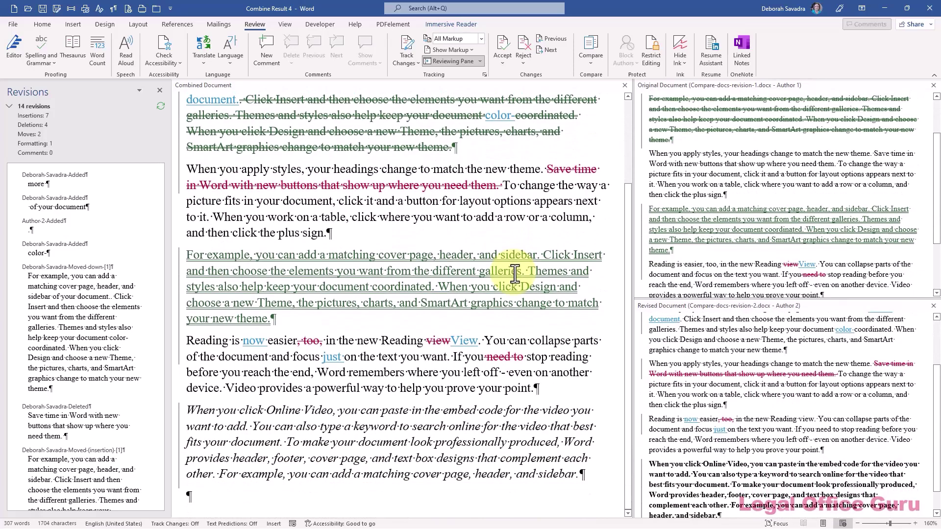
{"action": "scroll", "coordinate": [514, 274], "scroll_direction": "up", "scroll_amount": 3}
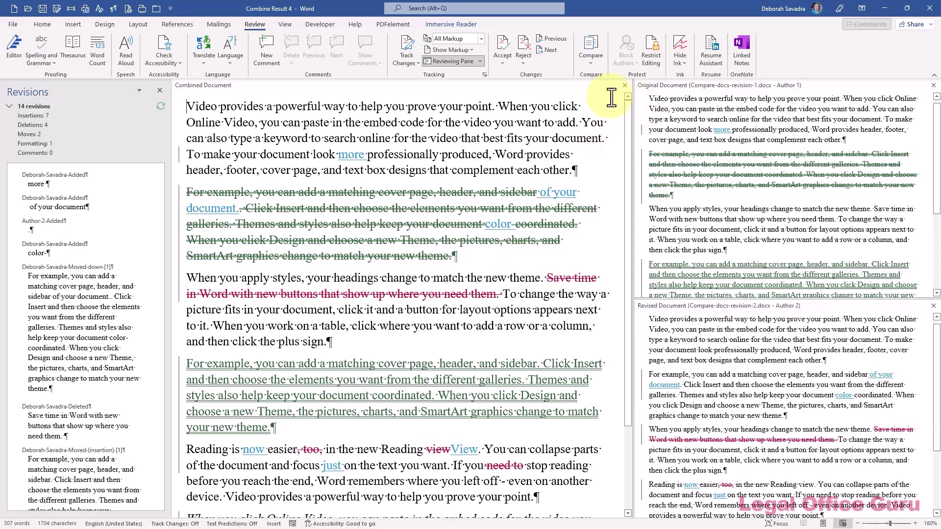
Step: Confirm the Advanced Track Changes markup: blue insertions, red strikethrough deletions, green moves
{"action": "left_click", "coordinate": [484, 75]}
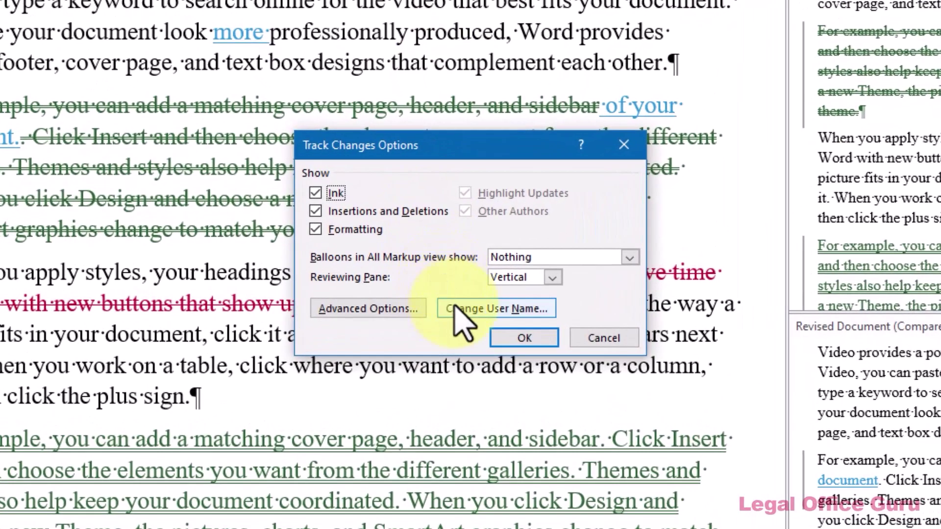
{"action": "left_click", "coordinate": [378, 308]}
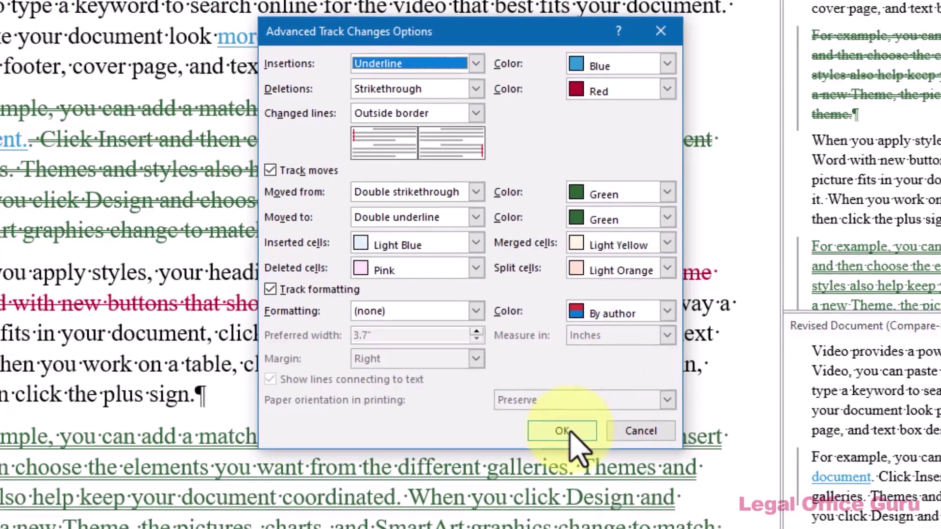
{"action": "left_click", "coordinate": [566, 434]}
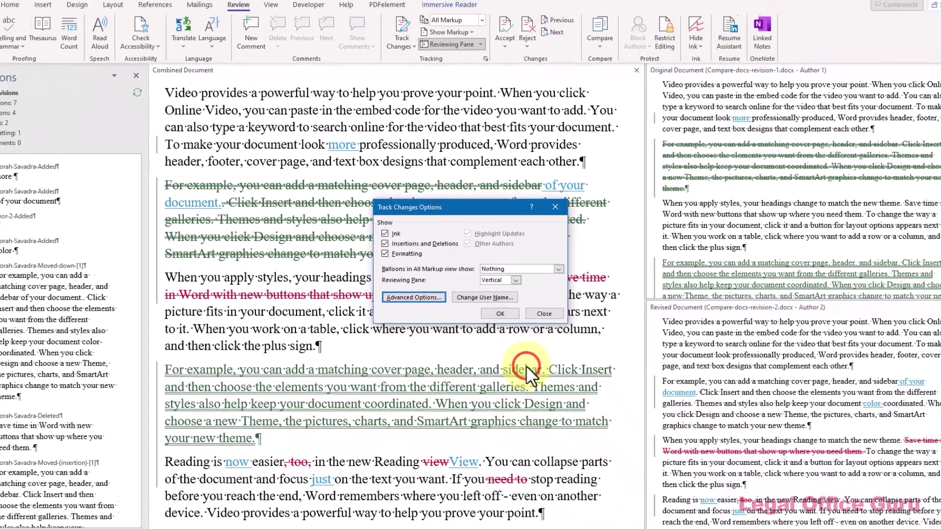